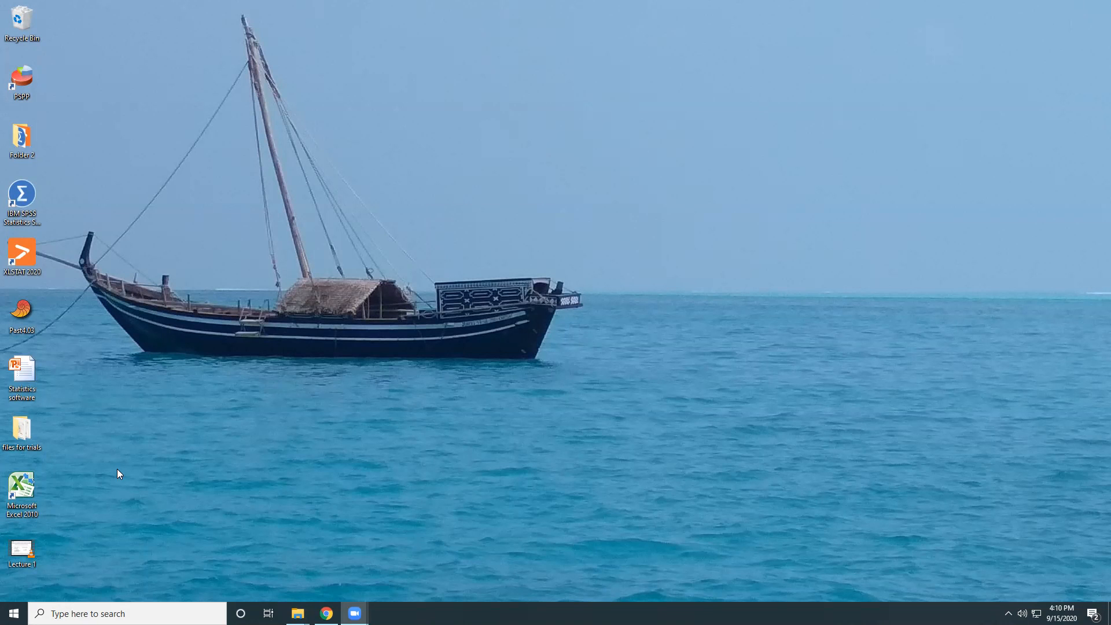
Start Microsoft Excel 2010, switch to the "files for trials" folder and open the "Practice - Excel" workbook.
double_click(20, 494)
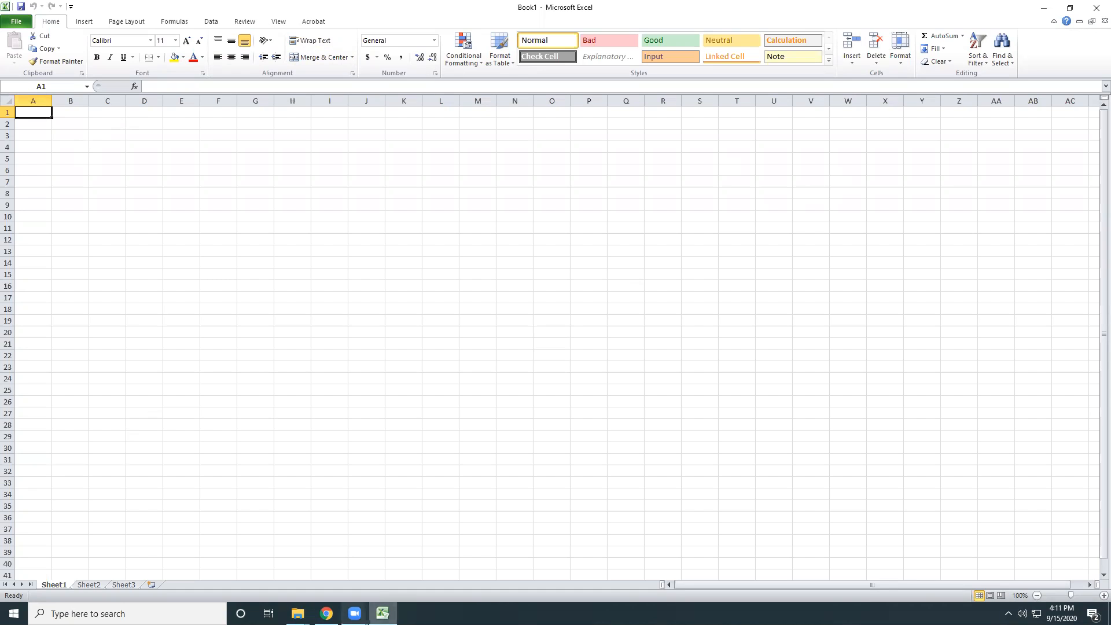
left_click(297, 614)
left_click(346, 575)
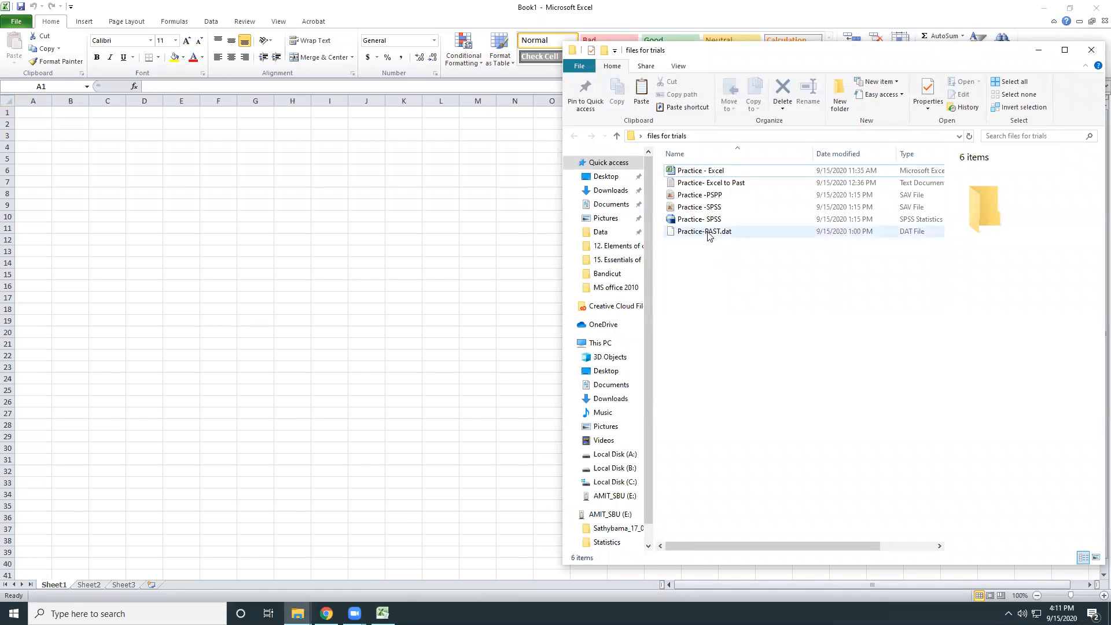
double_click(701, 172)
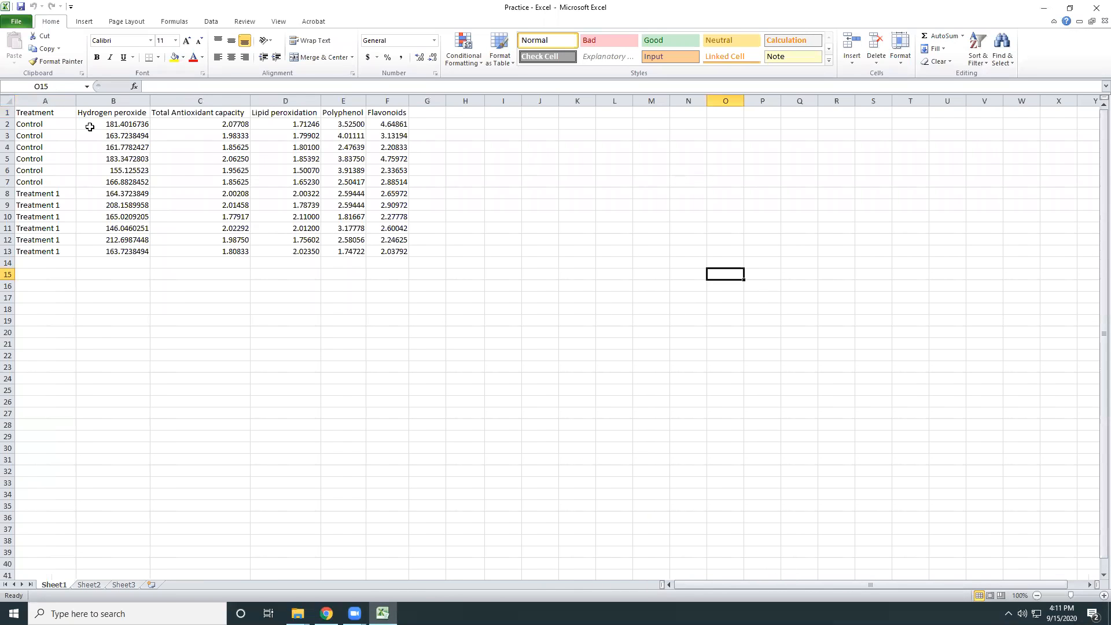
Bring the "Practice - Excel" workbook back to full screen and minimize the "files for trials" folder window.
left_click(1070, 9)
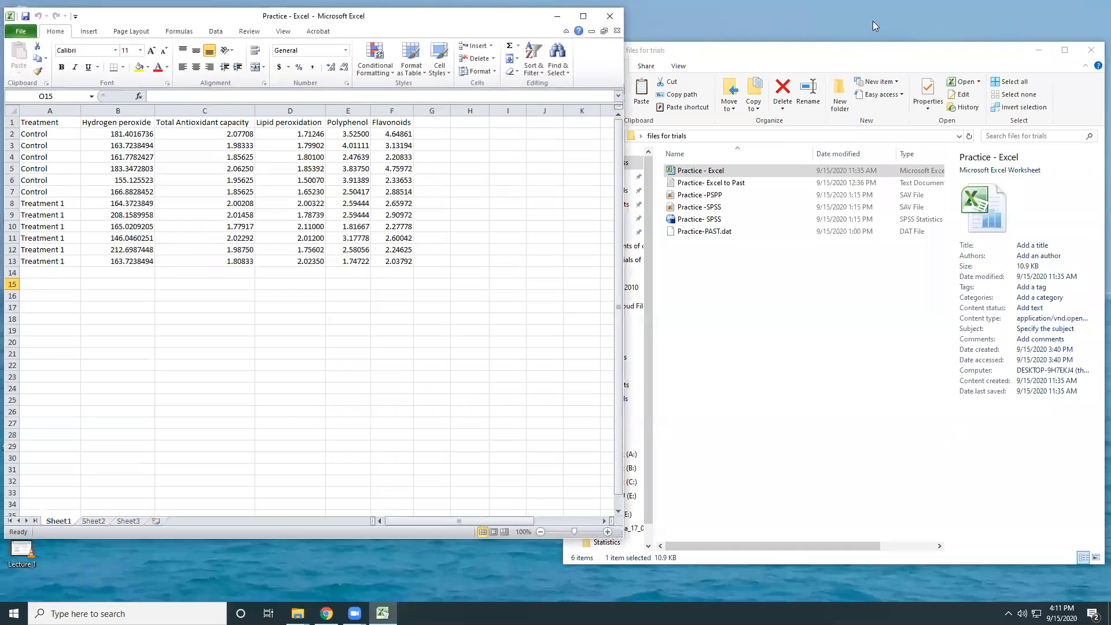
left_click_drag(439, 16, 655, 82)
left_click(383, 613)
left_click(382, 613)
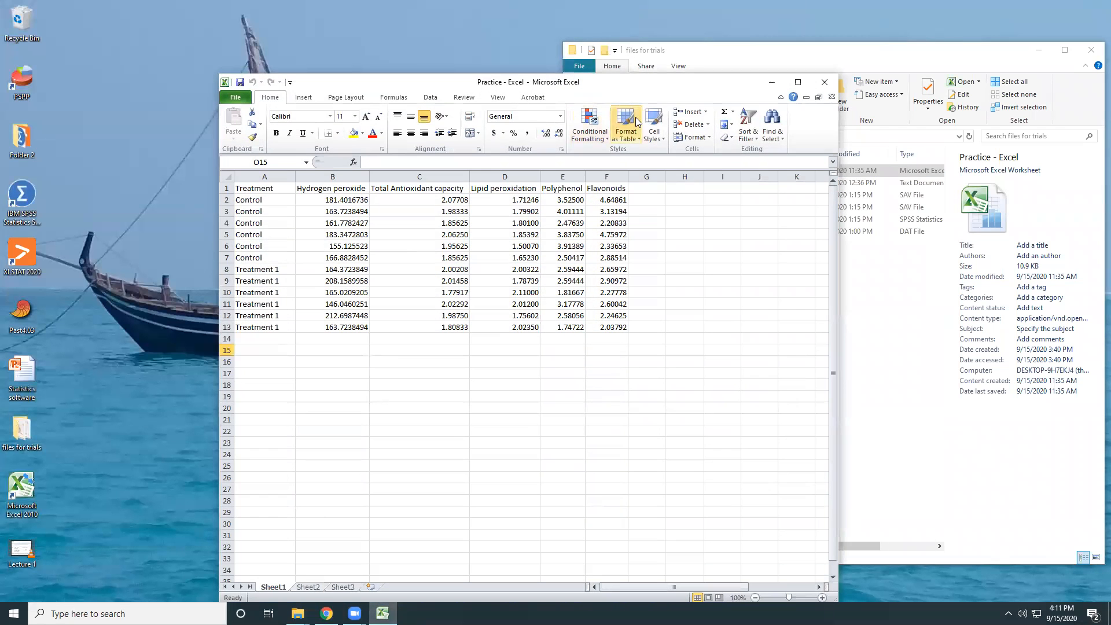
left_click(798, 81)
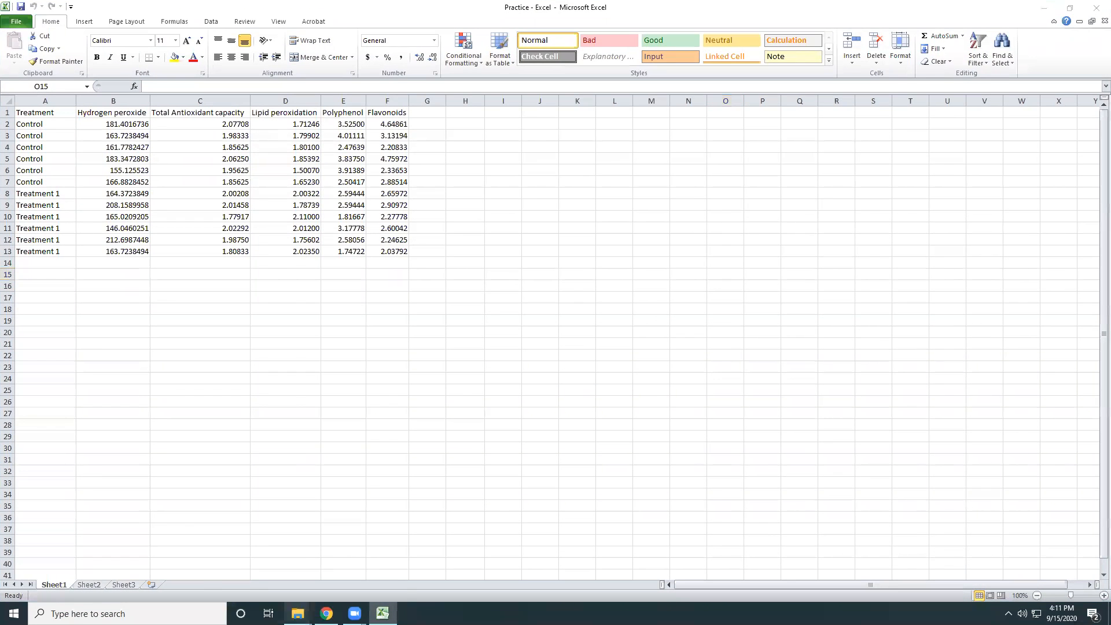
left_click(298, 613)
left_click(364, 551)
left_click(1036, 51)
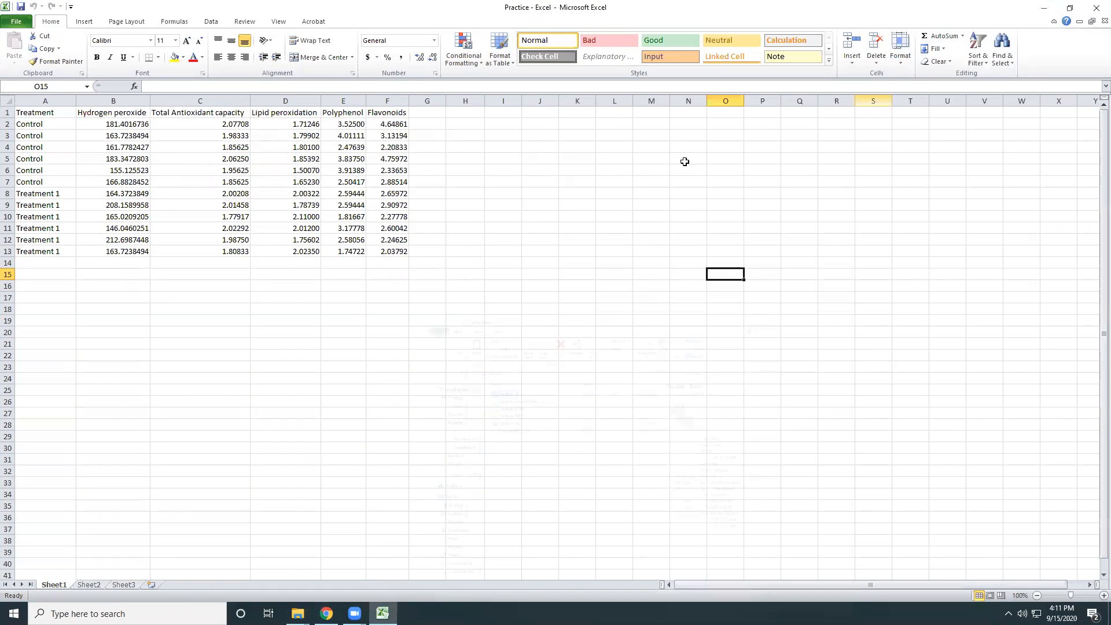
Examine the Control and Treatment 1 groups in column A and the variable headings from Hydrogen peroxide to Flavonoids.
scroll(203, 262, "right", 4)
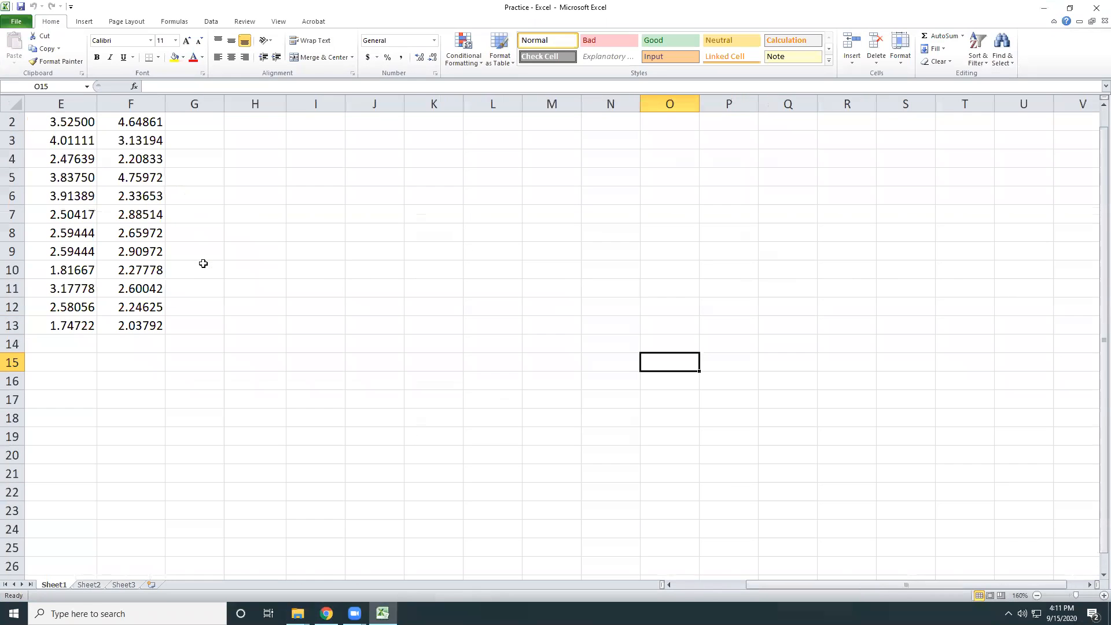
scroll(737, 518, "left", 4)
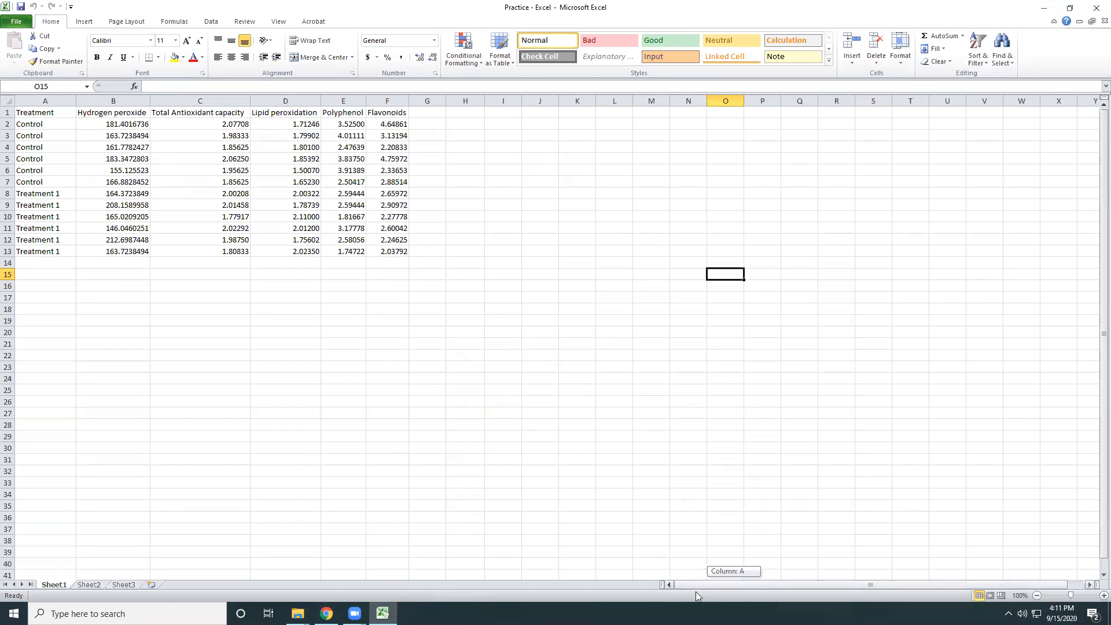
scroll(71, 180, "up", 1, "ctrl")
scroll(71, 180, "up", 1, "ctrl")
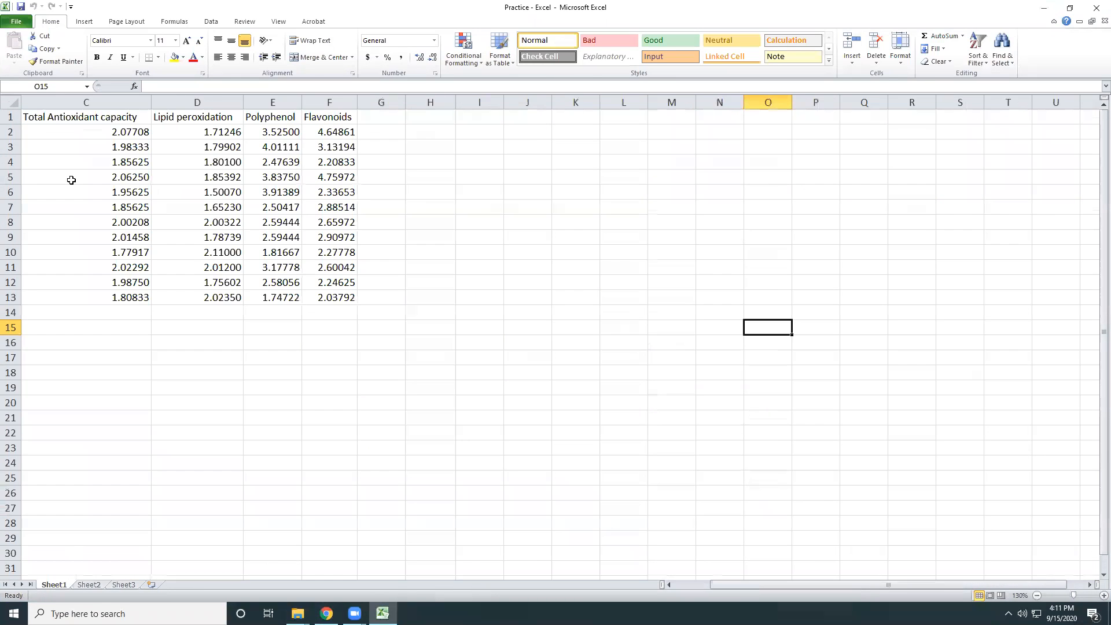
left_click_drag(788, 584, 680, 578)
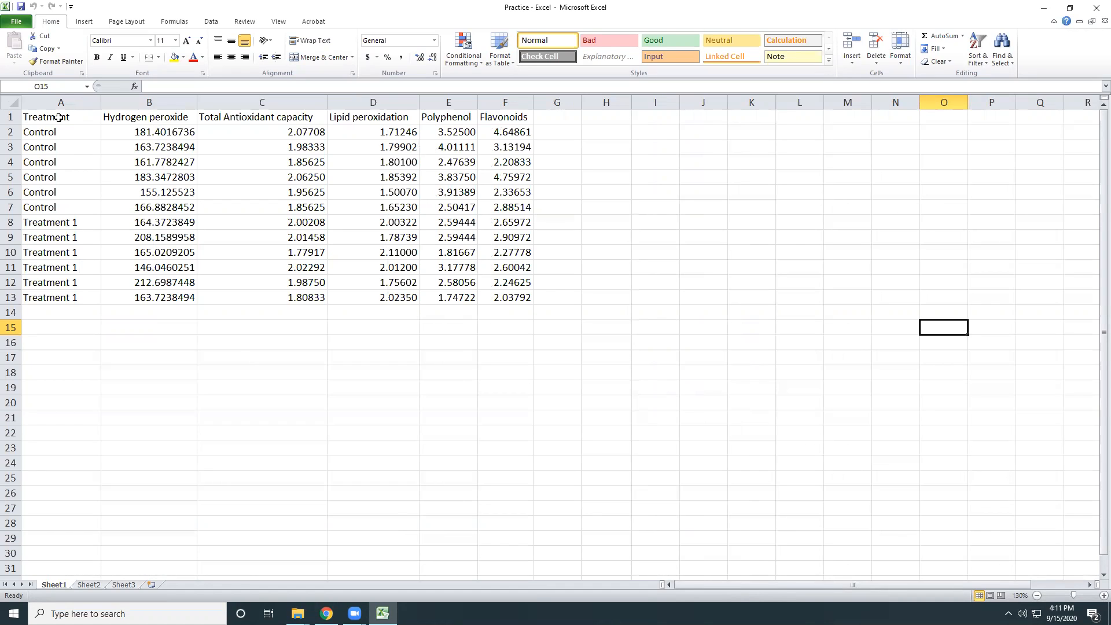
left_click_drag(55, 130, 62, 298)
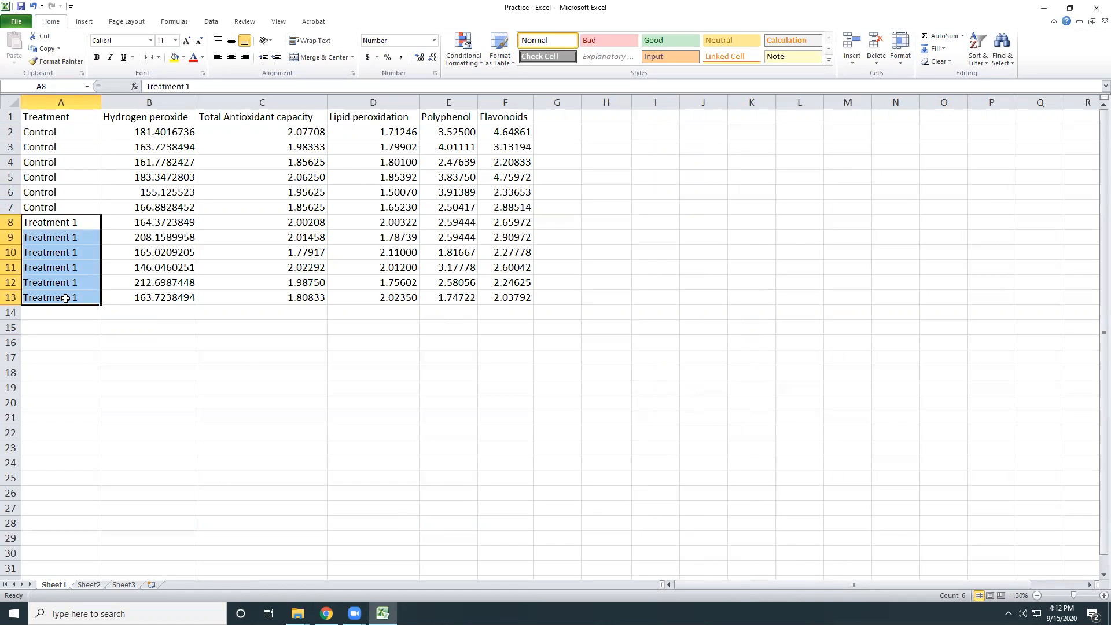
left_click(147, 117)
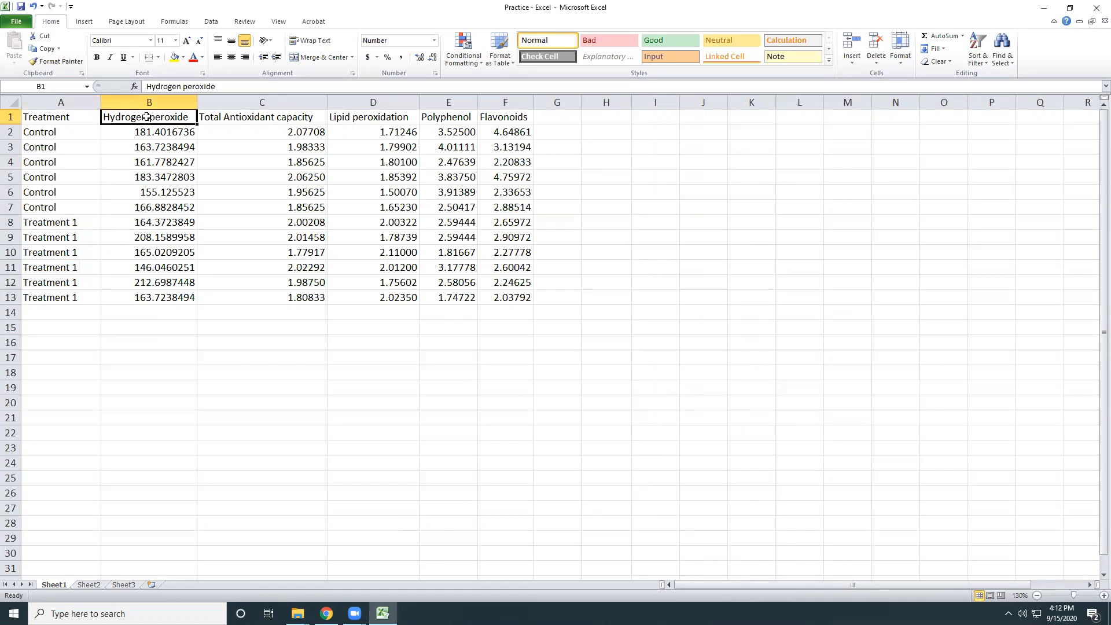
left_click(223, 116)
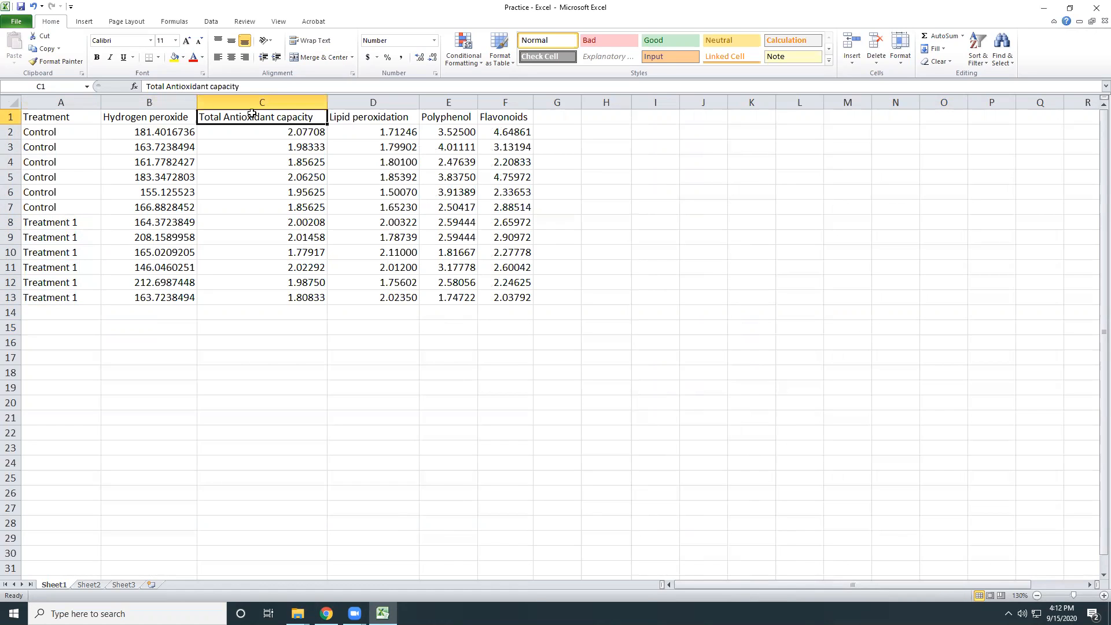
left_click(368, 117)
left_click(445, 119)
left_click(509, 118)
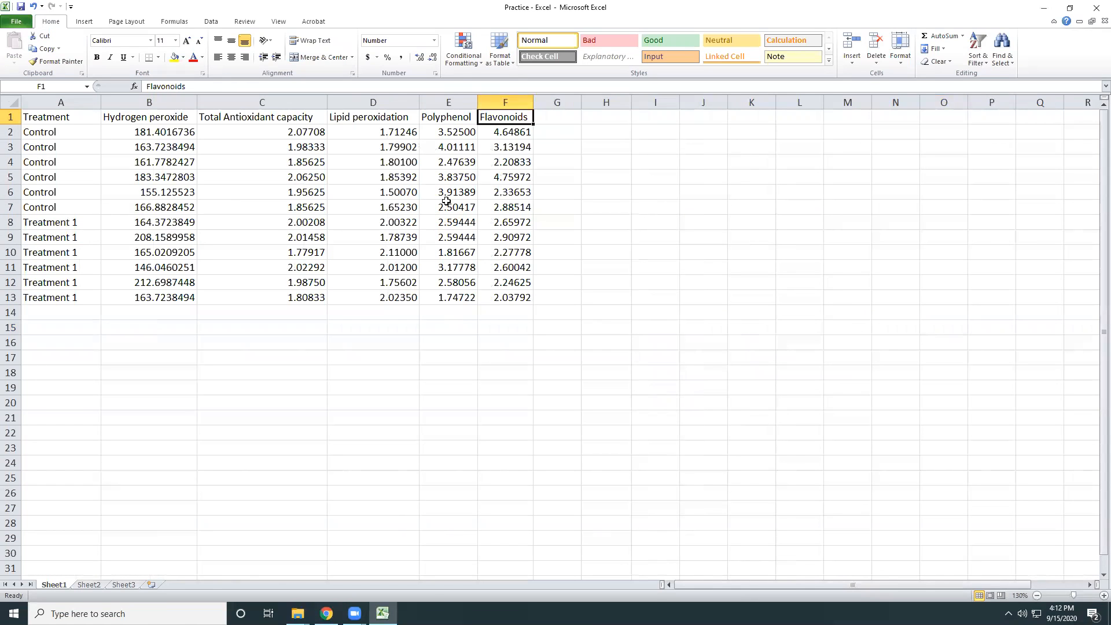
Look through the built-in statistical functions such as AVERAGE and AVERAGEA without inserting any.
left_click(209, 26)
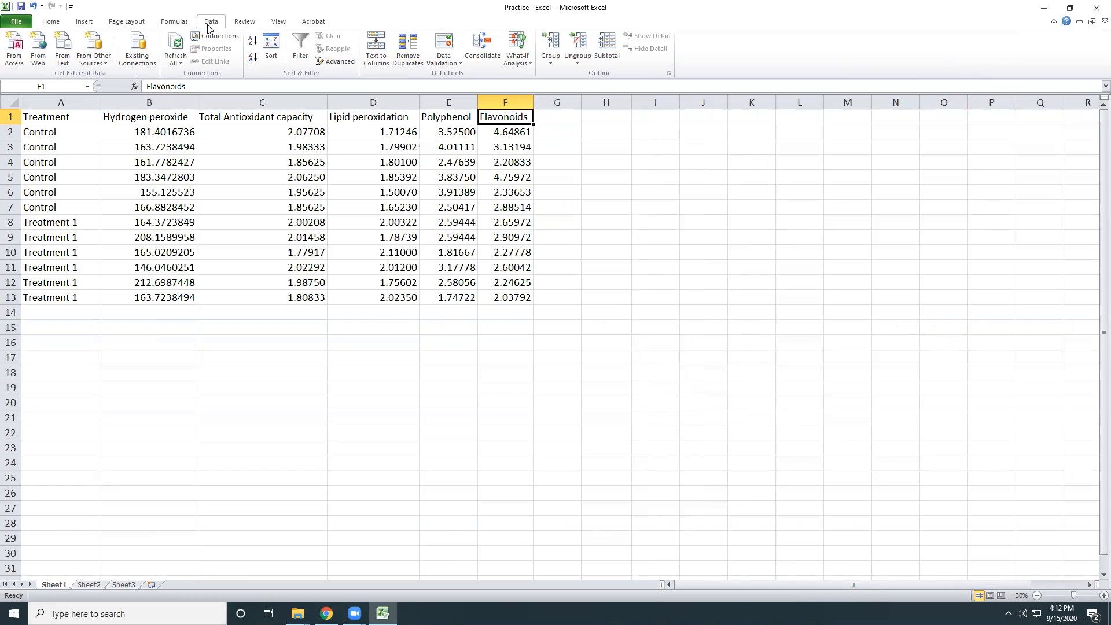
left_click(185, 23)
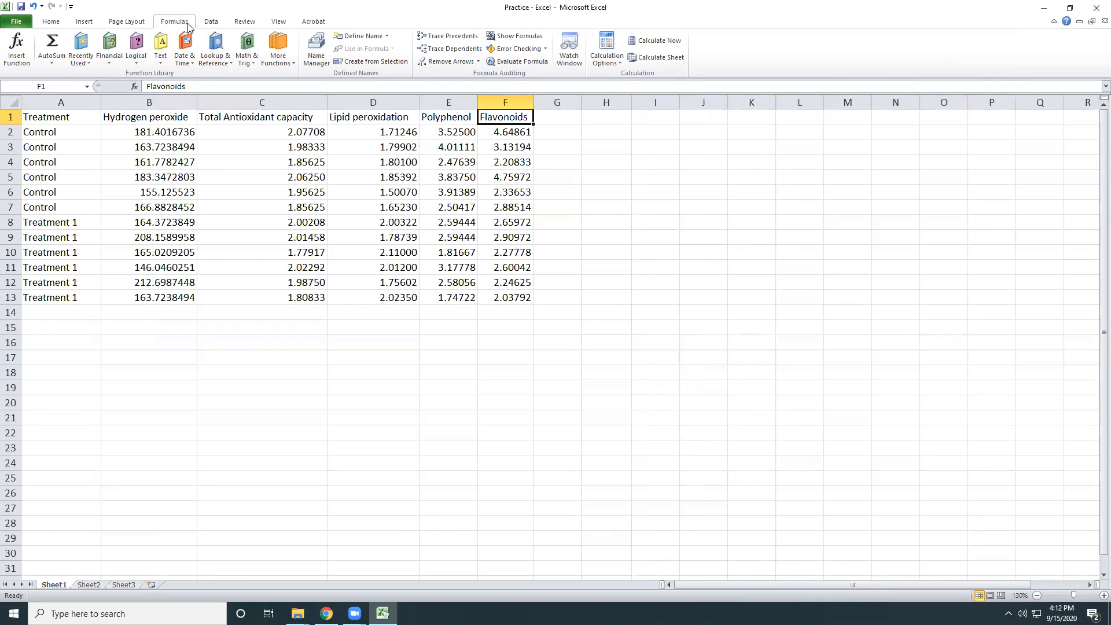
left_click(289, 64)
mouse_move(290, 77)
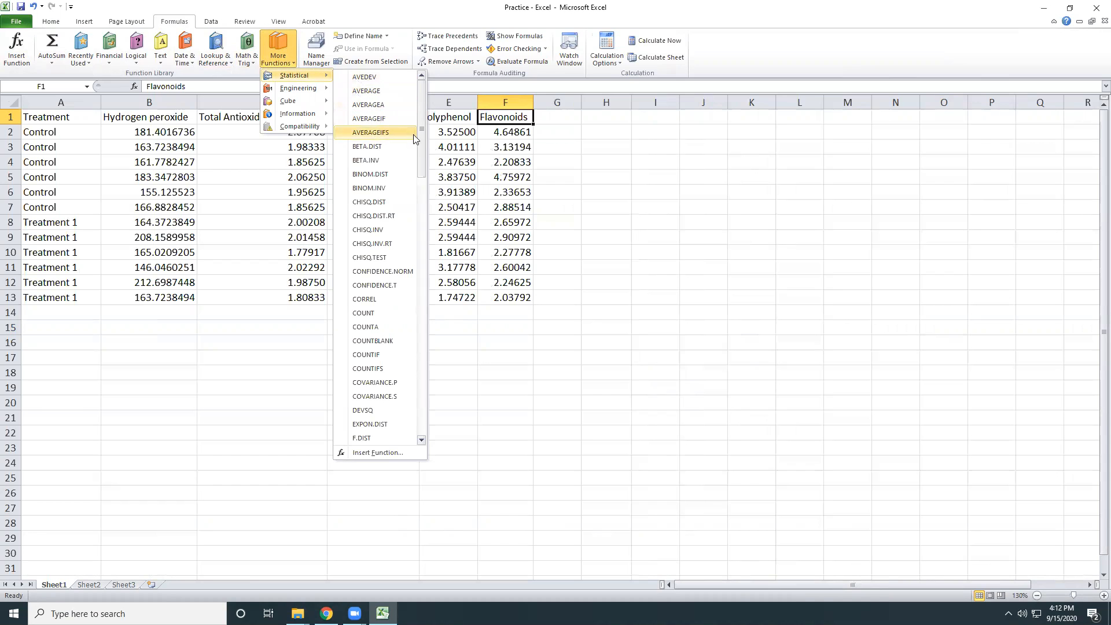
left_click_drag(420, 145, 427, 109)
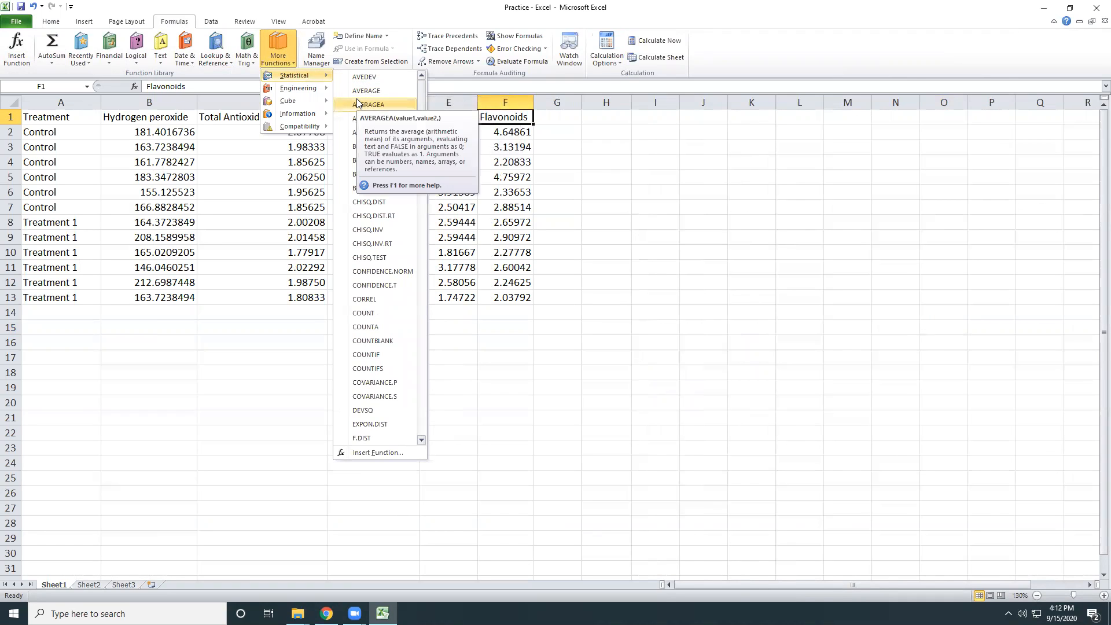
left_click(596, 190)
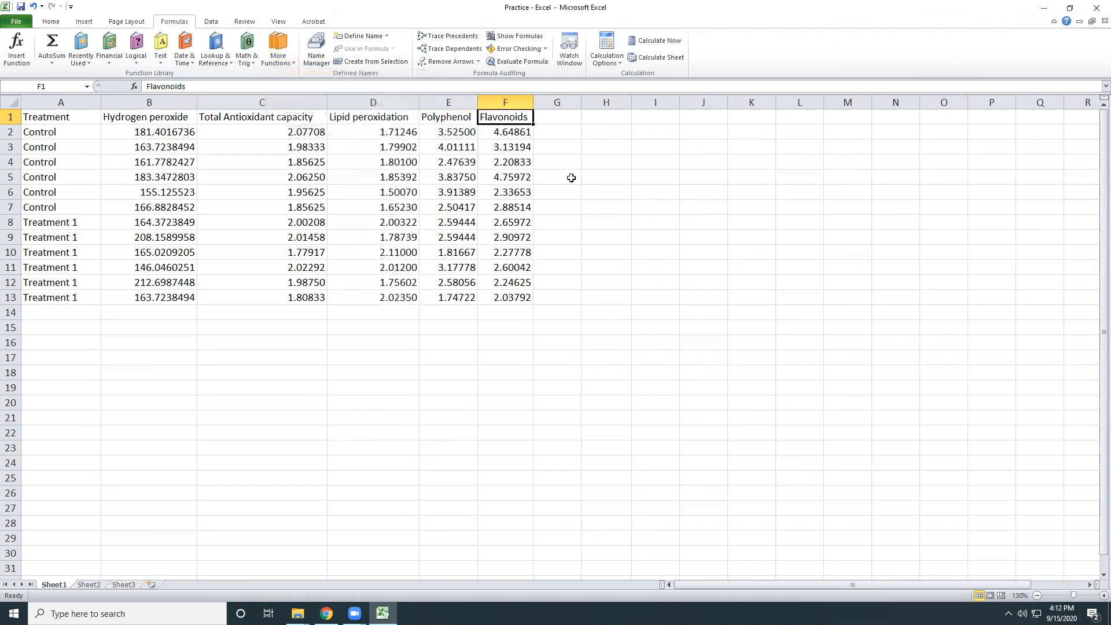
Open the add-ins overview in the Excel options and enlarge the dialog so full add-in locations are readable.
left_click(9, 23)
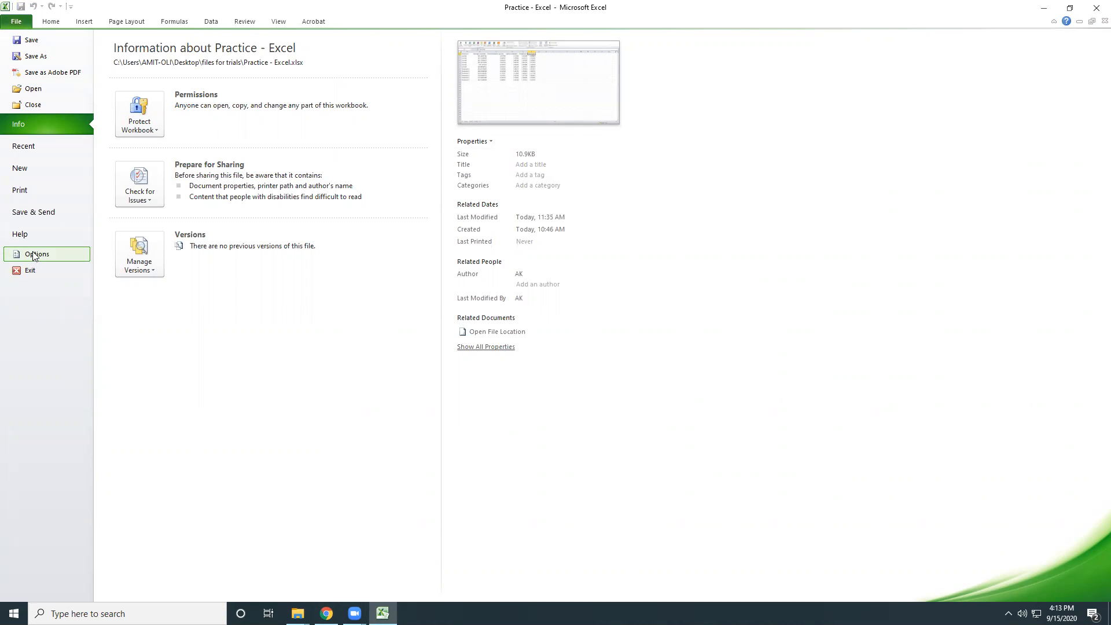
left_click(21, 22)
left_click(20, 22)
left_click(23, 255)
left_click(364, 263)
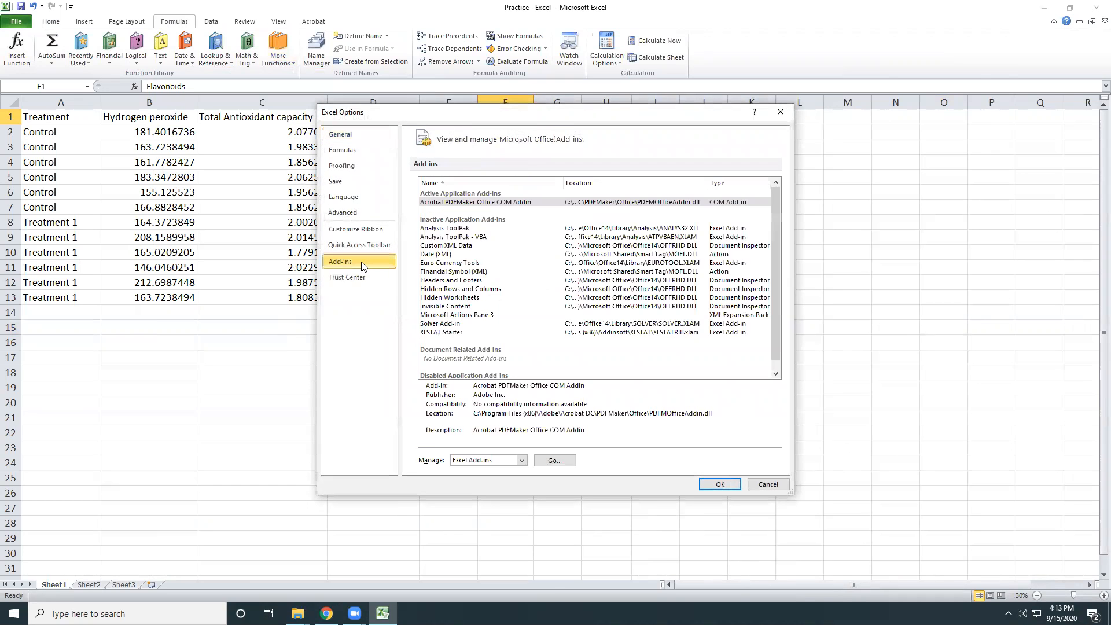
left_click_drag(469, 119, 340, 111)
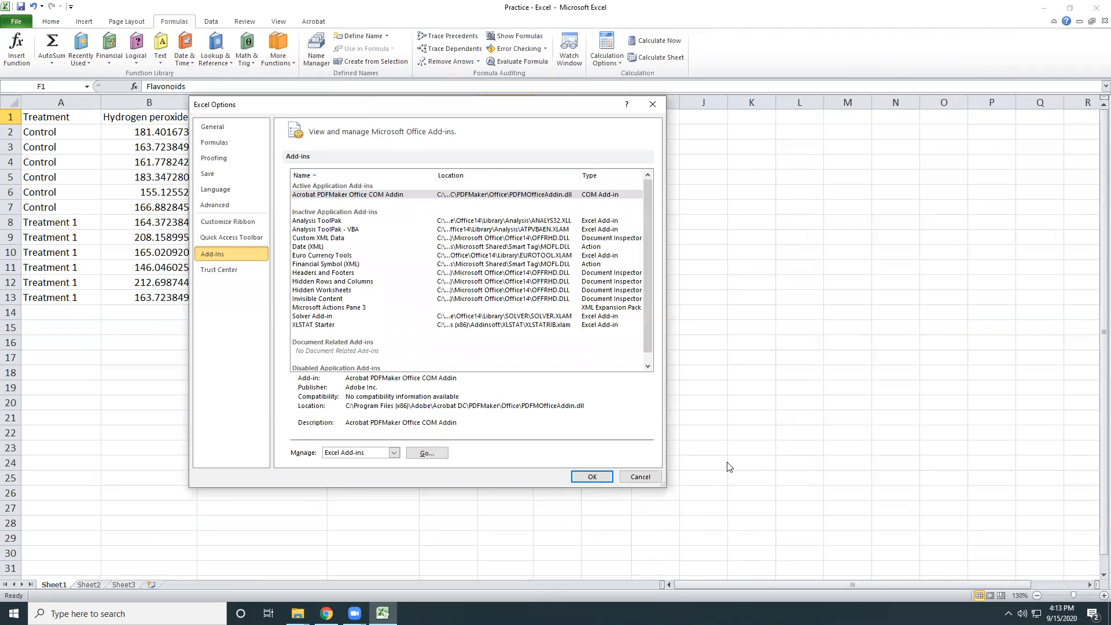
left_click_drag(663, 485, 876, 545)
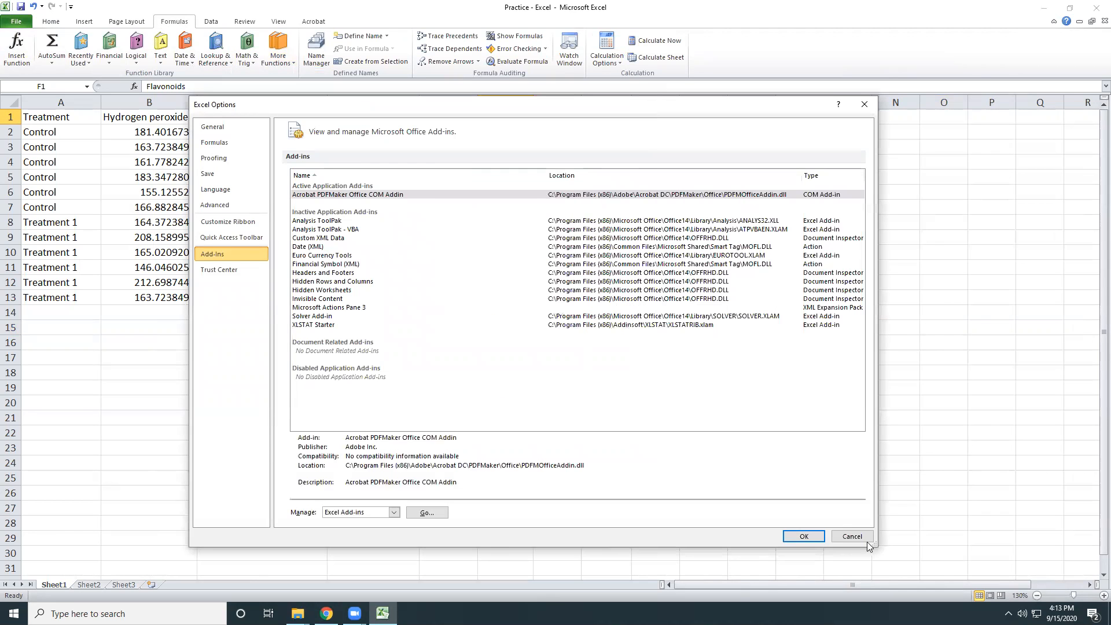
Enable the Analysis ToolPak add-in from the list of available Excel add-ins.
left_click(321, 222)
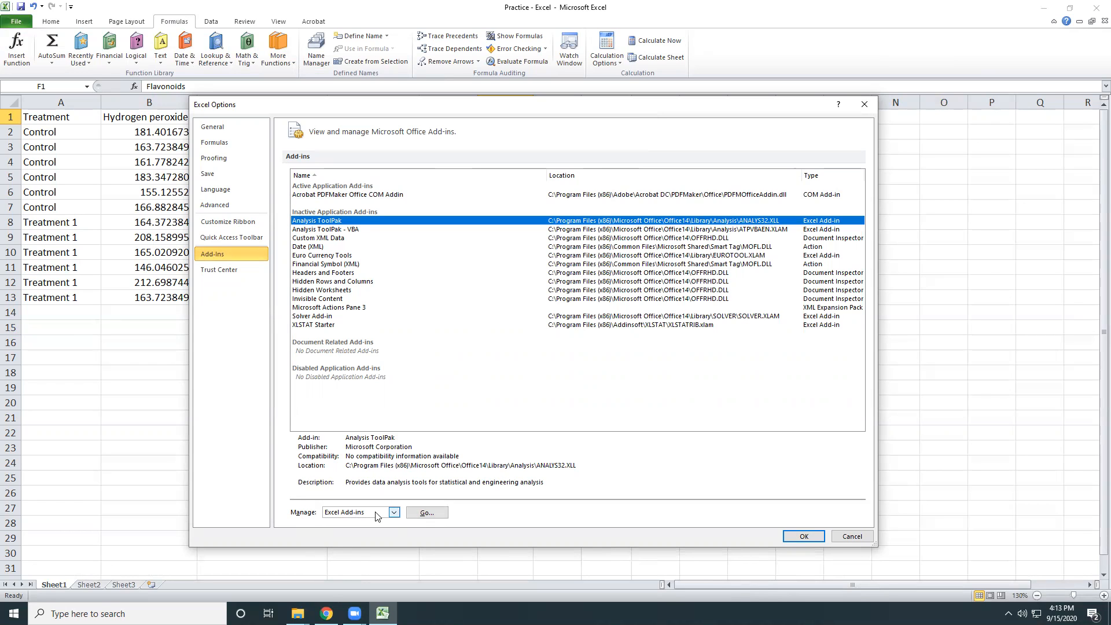
left_click(427, 512)
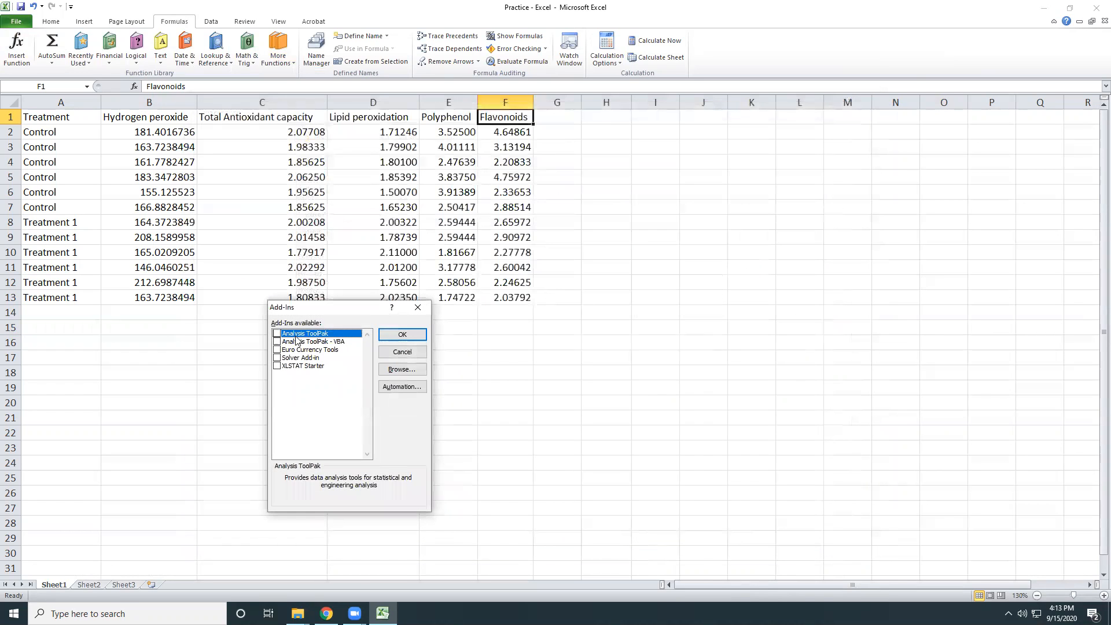
left_click(277, 335)
left_click(390, 337)
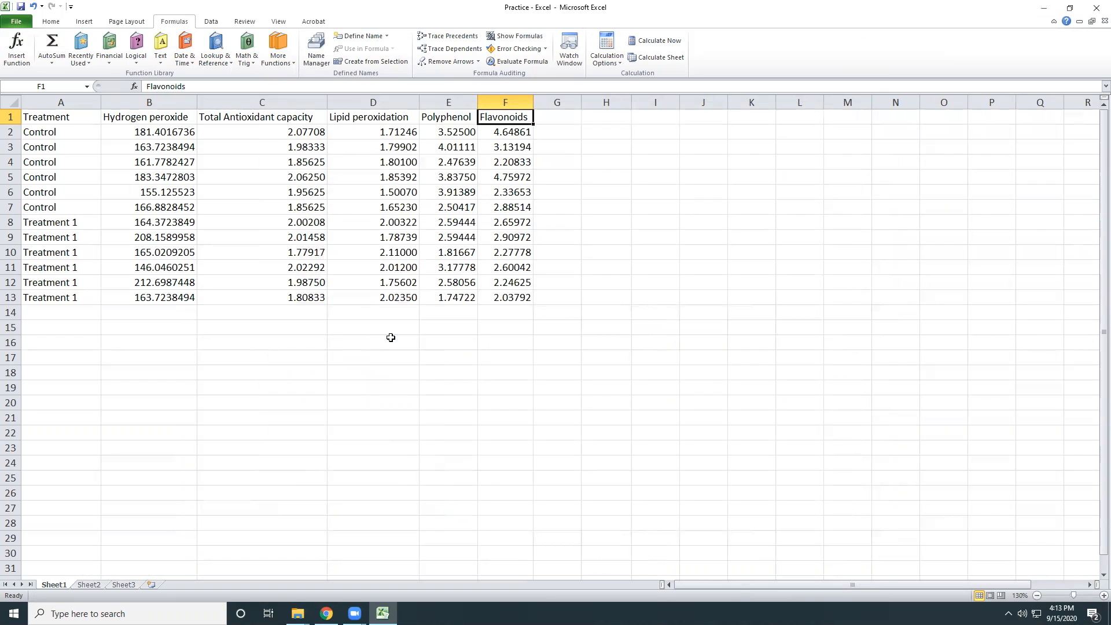
Open the Data Analysis tool chooser and place it beside the data table.
left_click(211, 21)
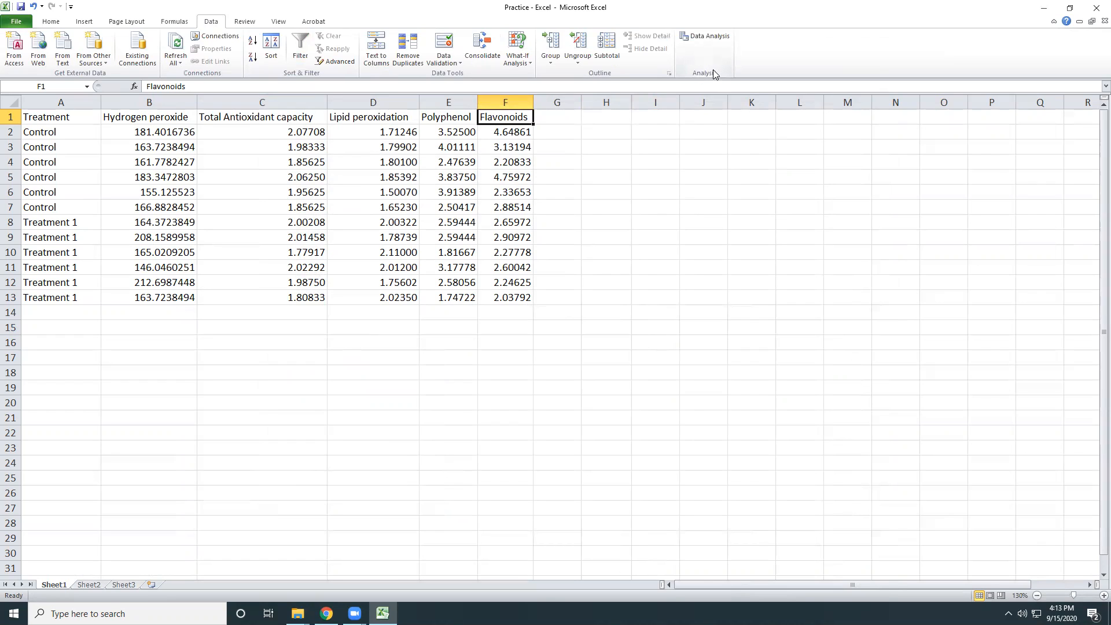
left_click(698, 39)
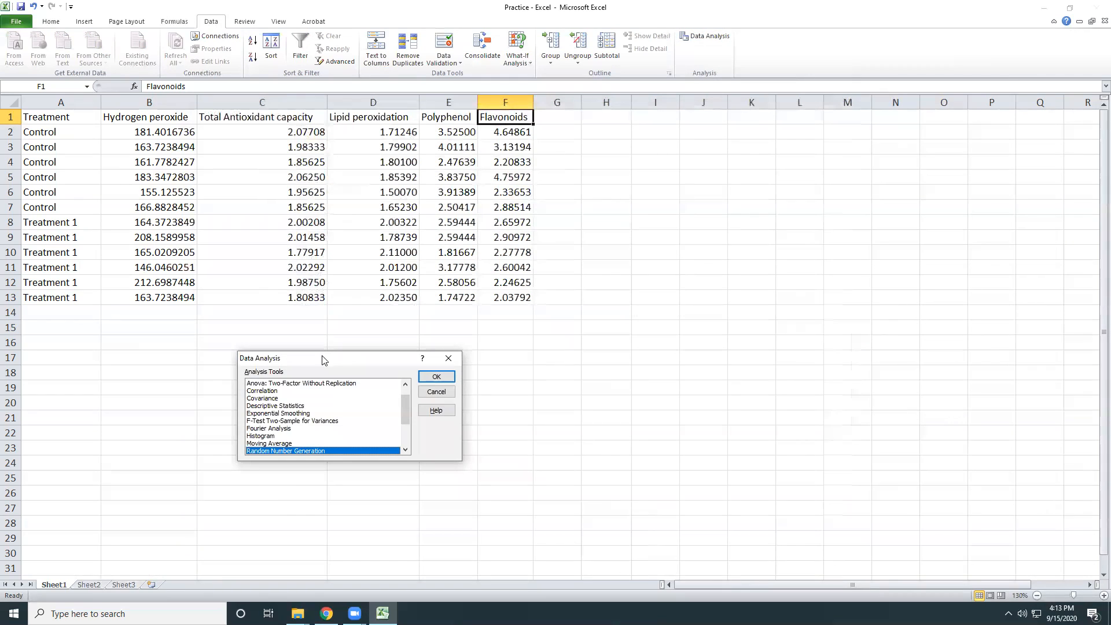
left_click_drag(327, 354, 657, 167)
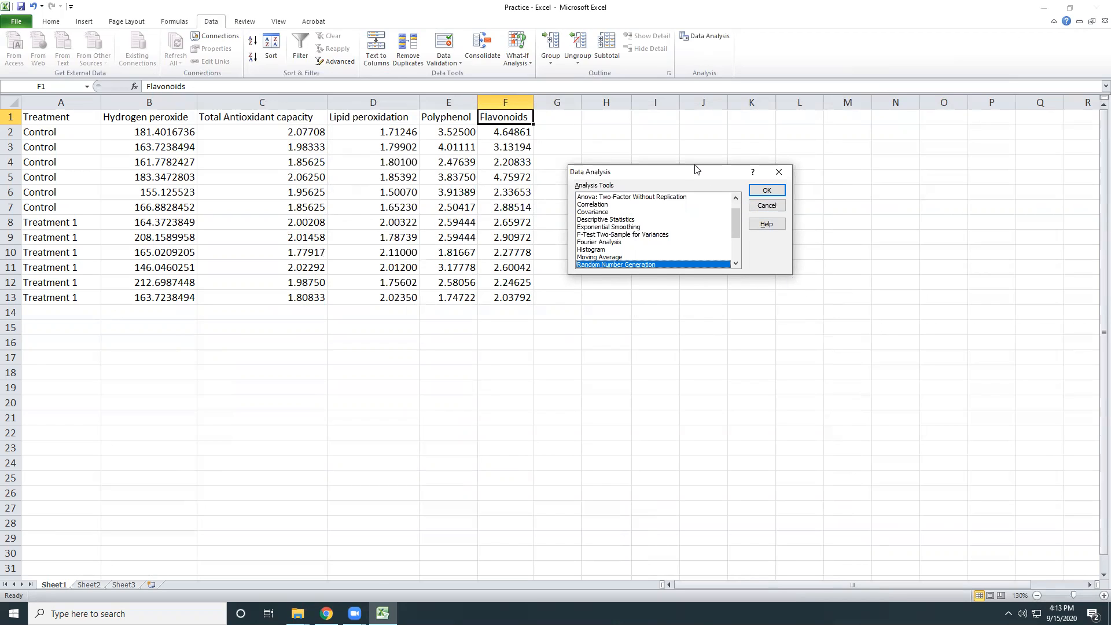
left_click_drag(688, 170, 675, 167)
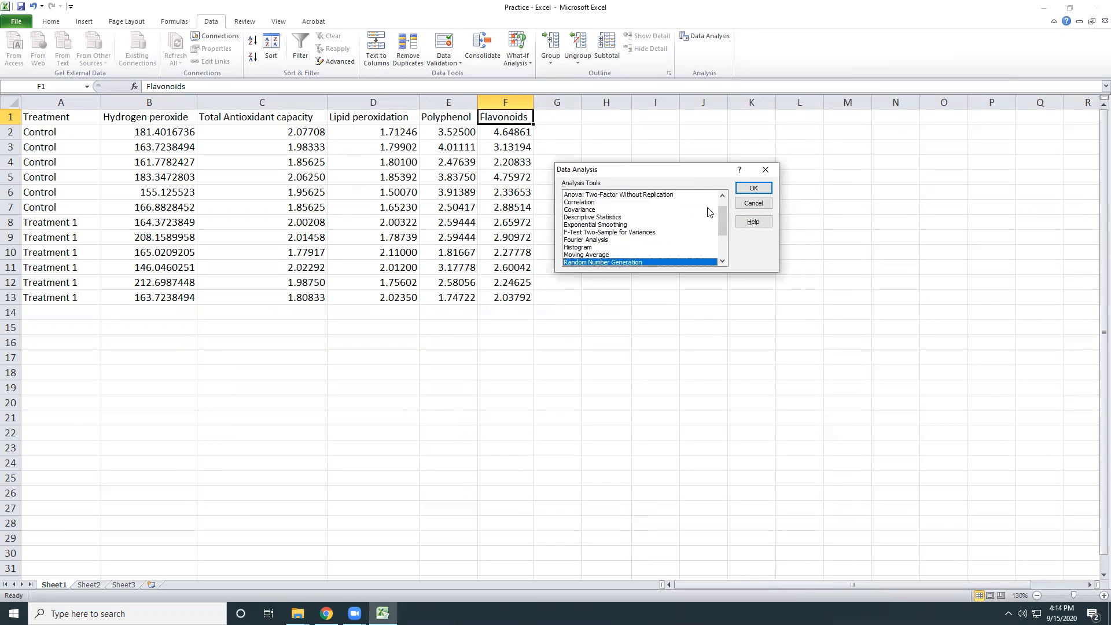
Look through the available analysis tools from Anova: Single Factor down to z-Test: Two Sample for Means.
scroll(719, 210, "up", 1)
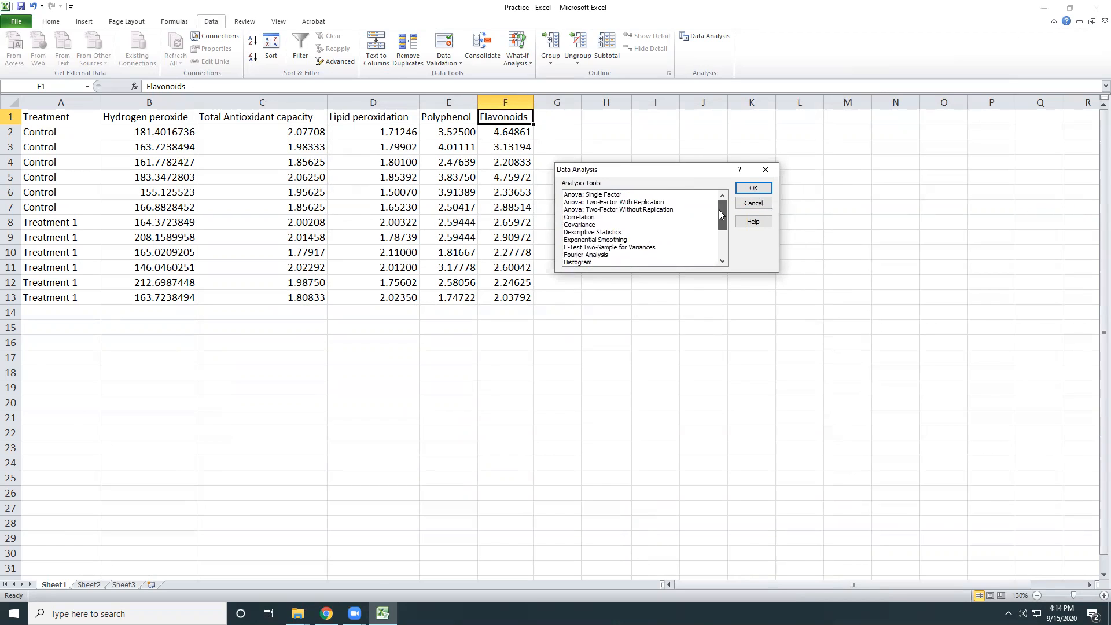
left_click(608, 195)
key("Down")
key("Down")
key("Down")
key("Down")
key("Down")
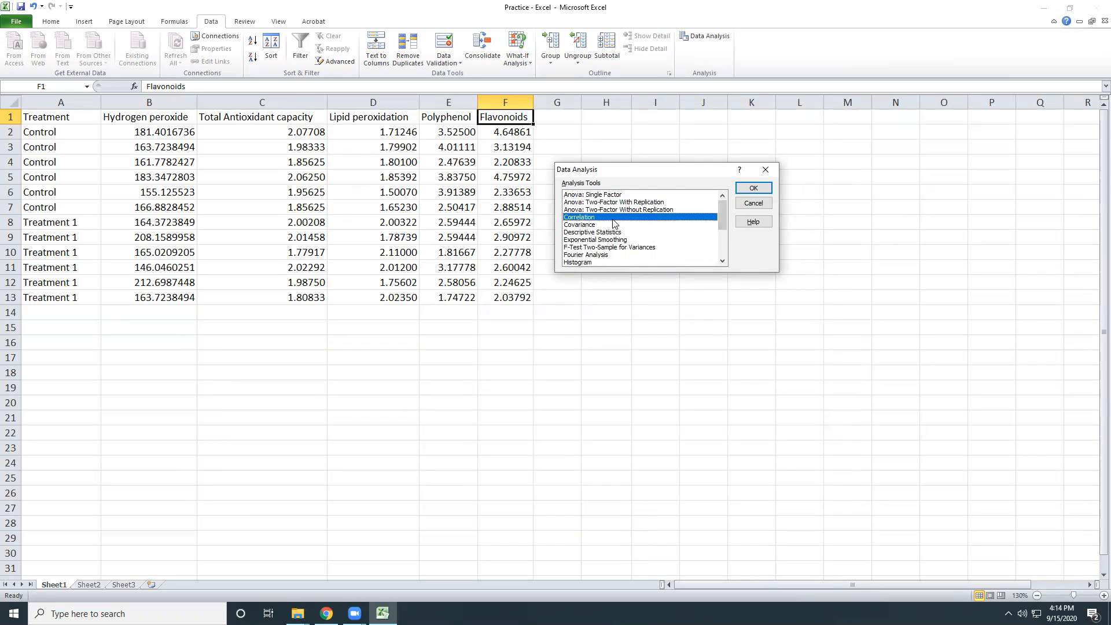
key("Down")
key("Down")
key("Down")
key("Down")
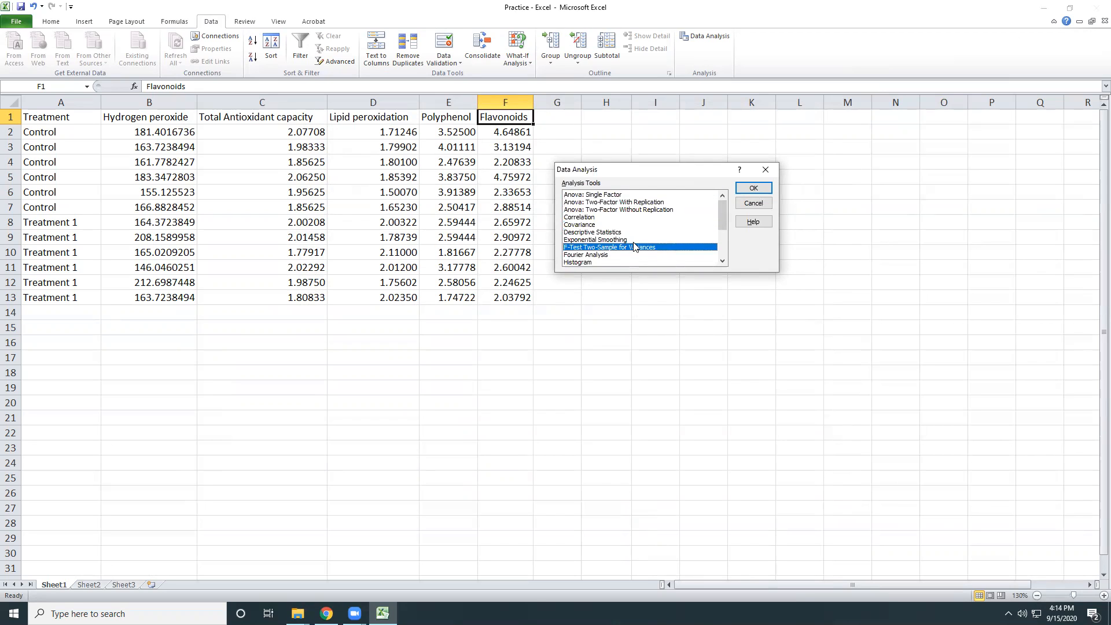
key("Down")
key("Down")
key("Down")
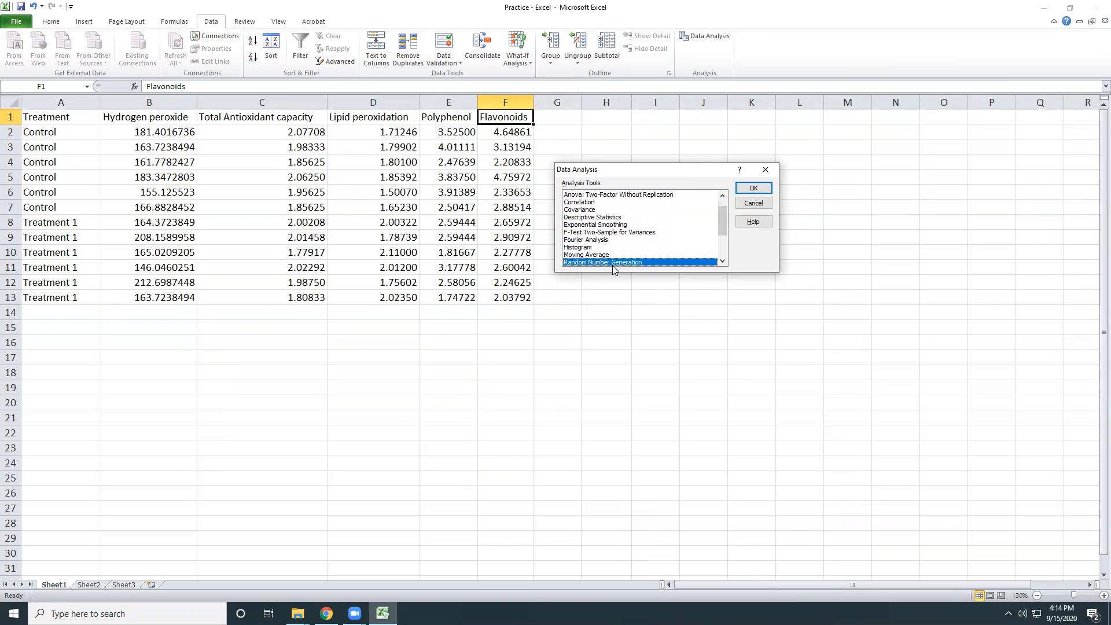
key("Down")
key("Down")
key("Down")
key("Down")
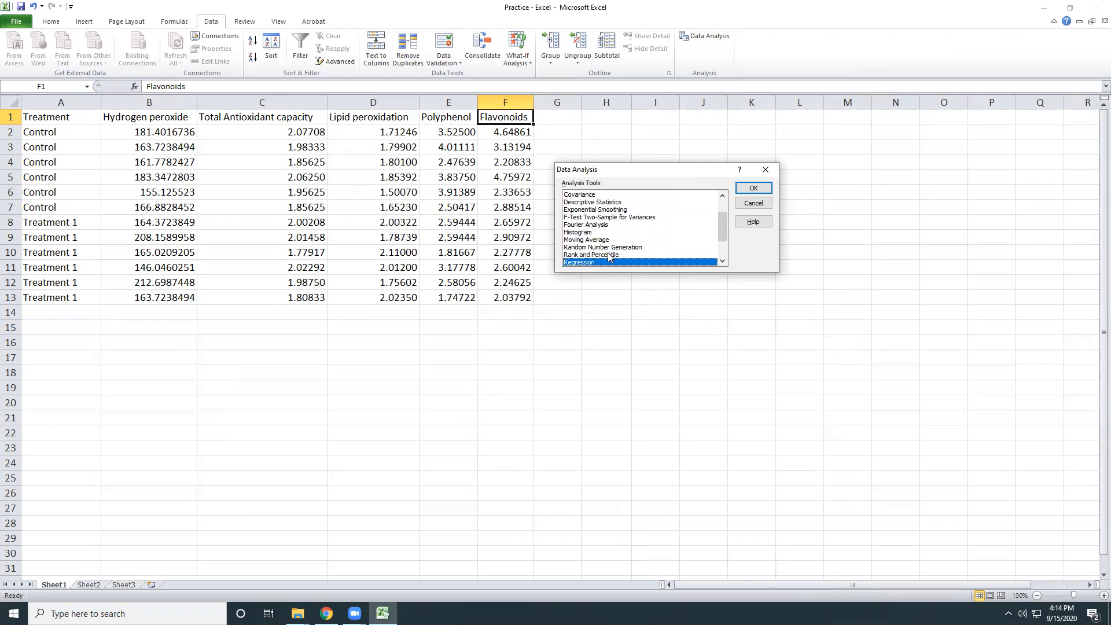
key("Down")
key("Down")
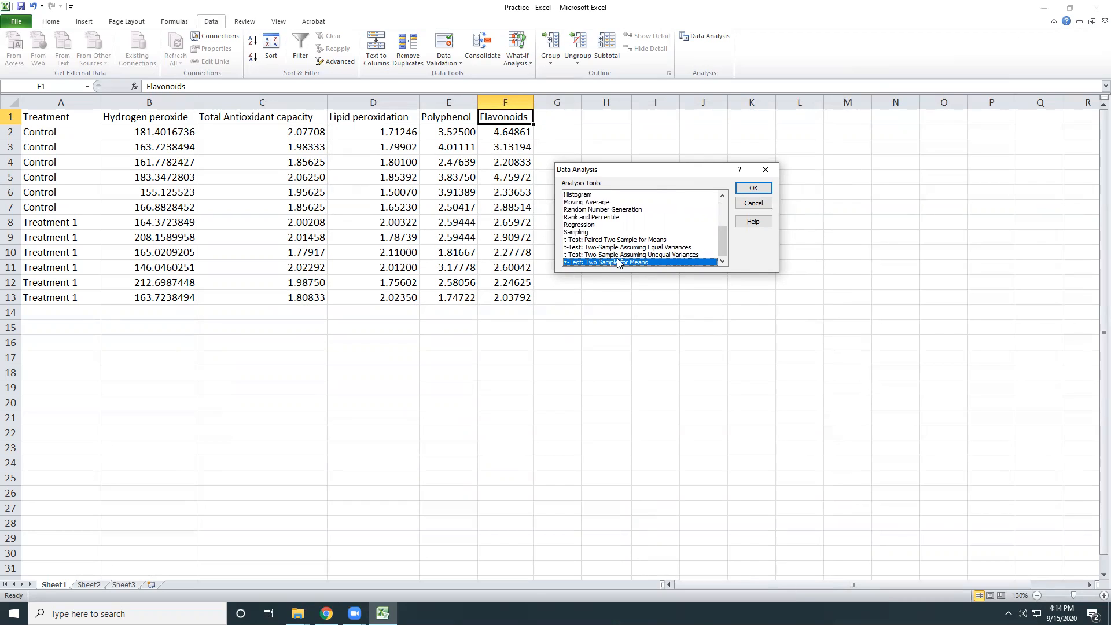
Examine the input and output options of the Descriptive Statistics tool and dismiss them without running the analysis.
scroll(615, 253, "up", 3)
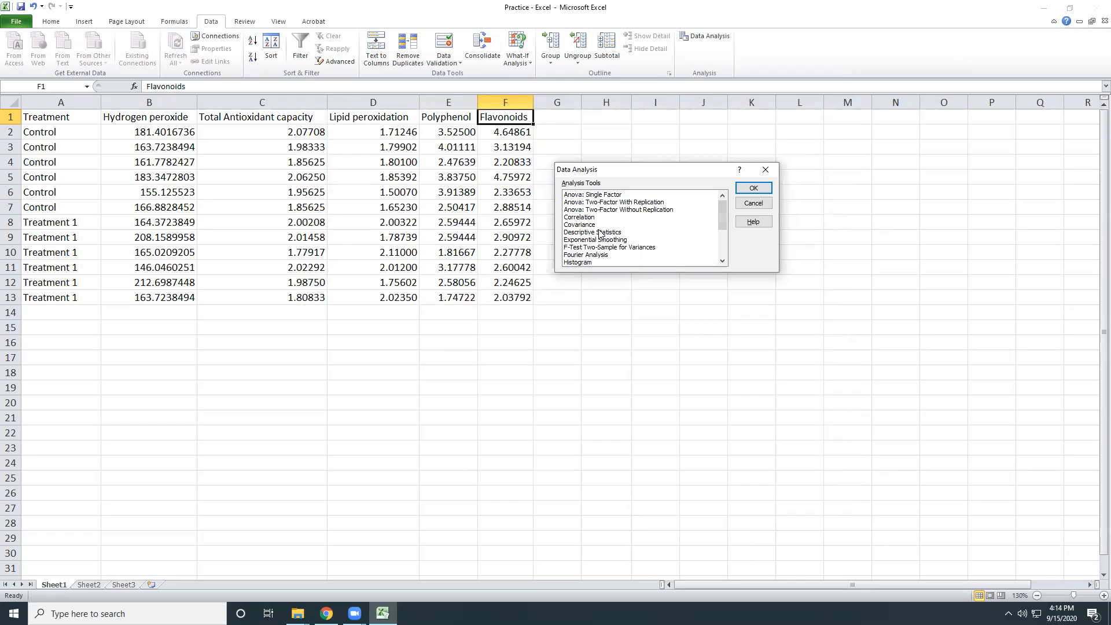
left_click(599, 234)
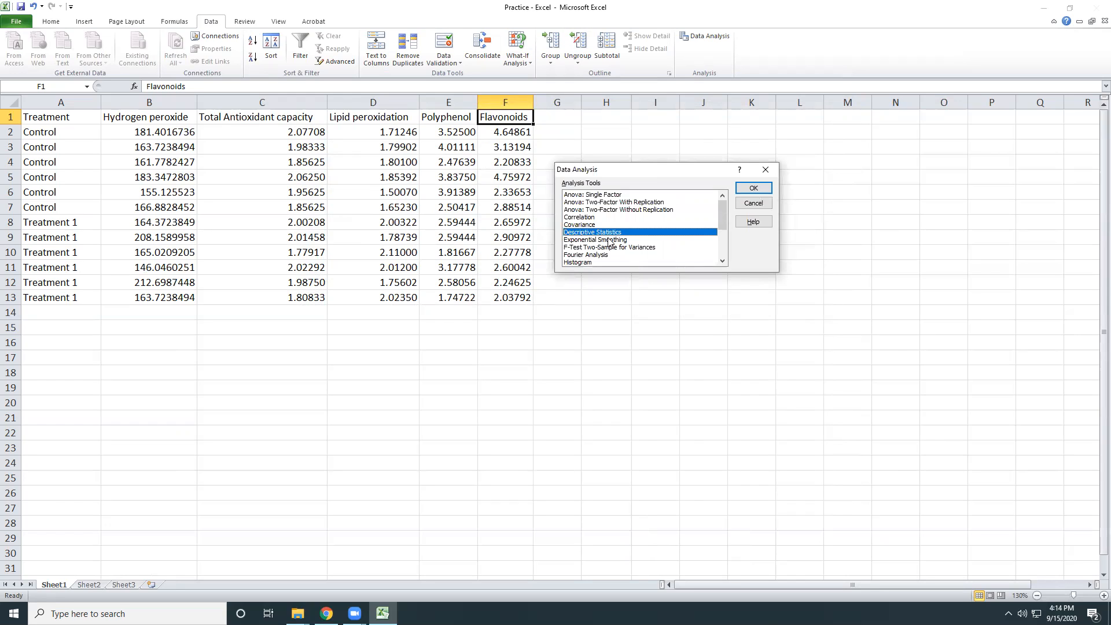
left_click(759, 188)
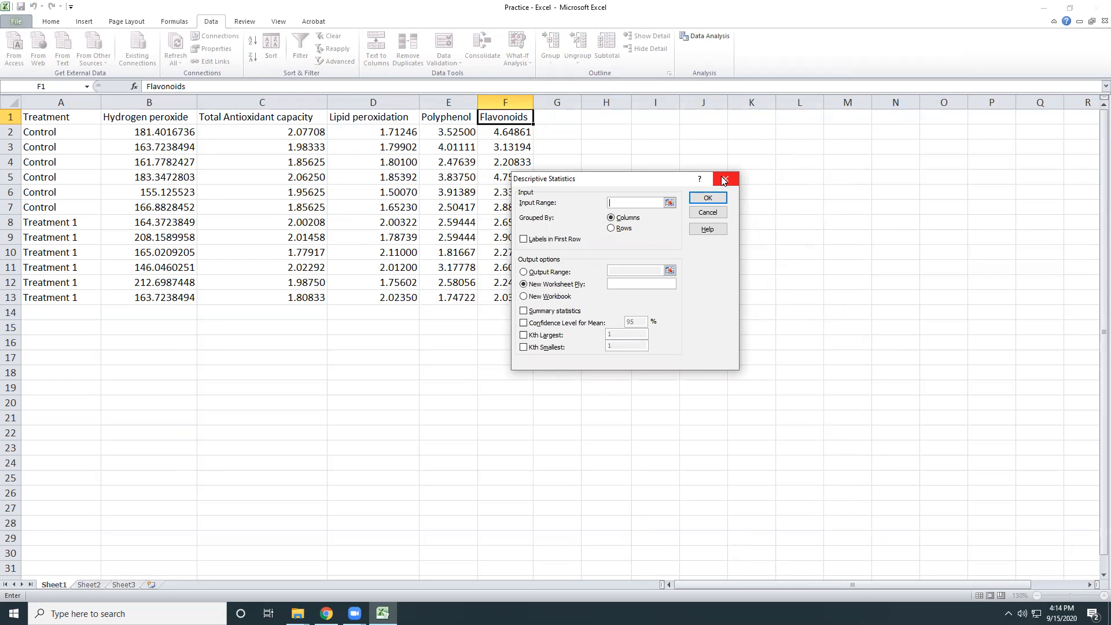
left_click(724, 179)
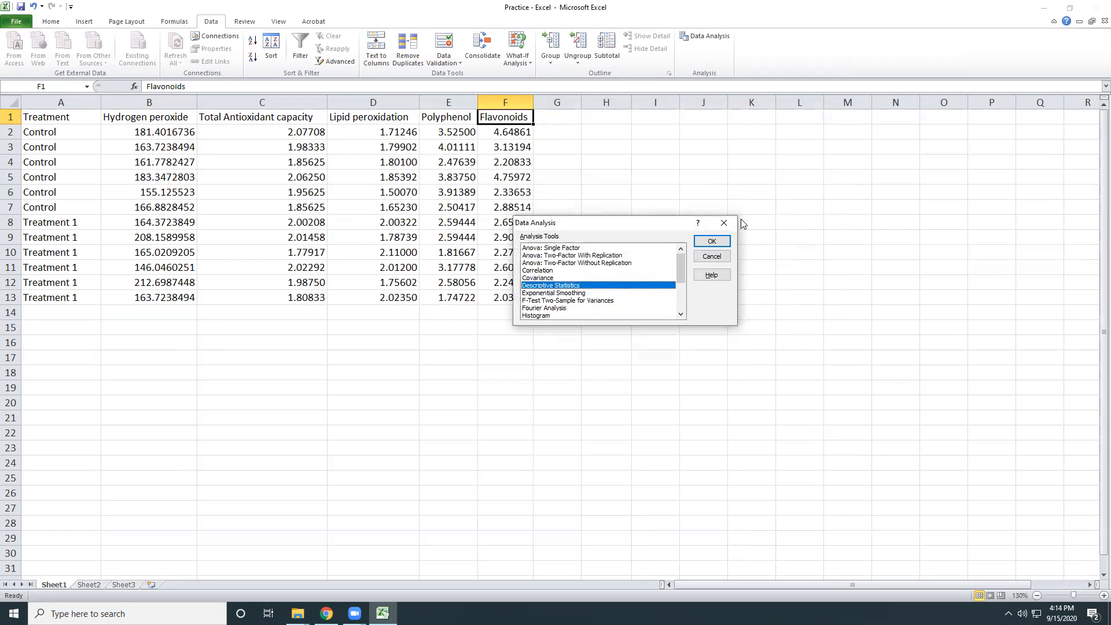
Dismiss the Data Analysis tool chooser and close the Practice workbook along with Excel.
left_click(724, 223)
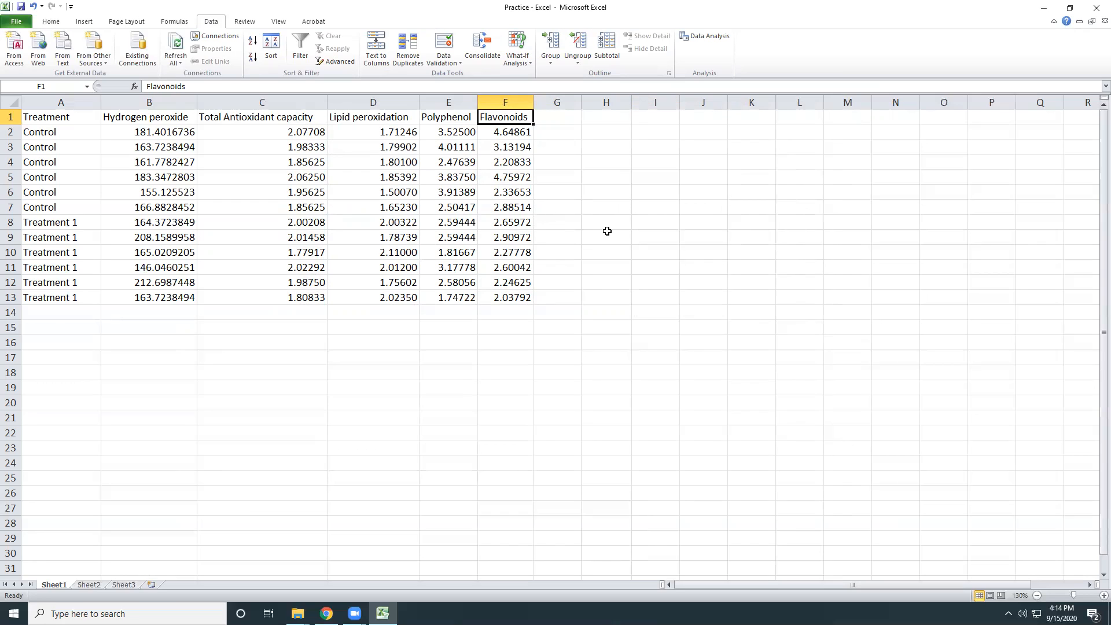
left_click(1095, 7)
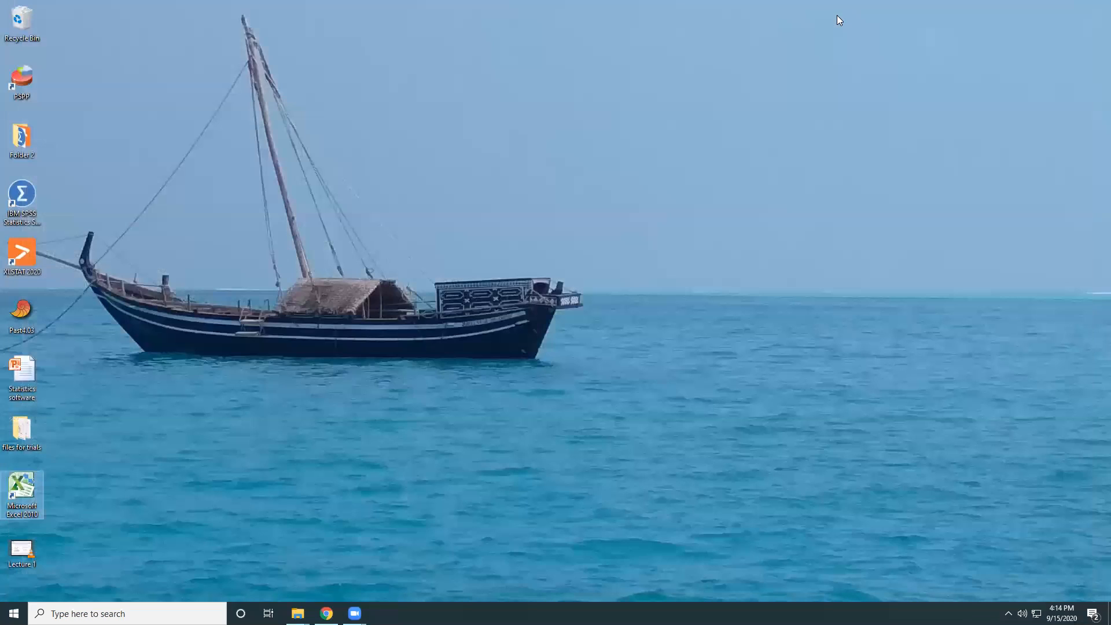